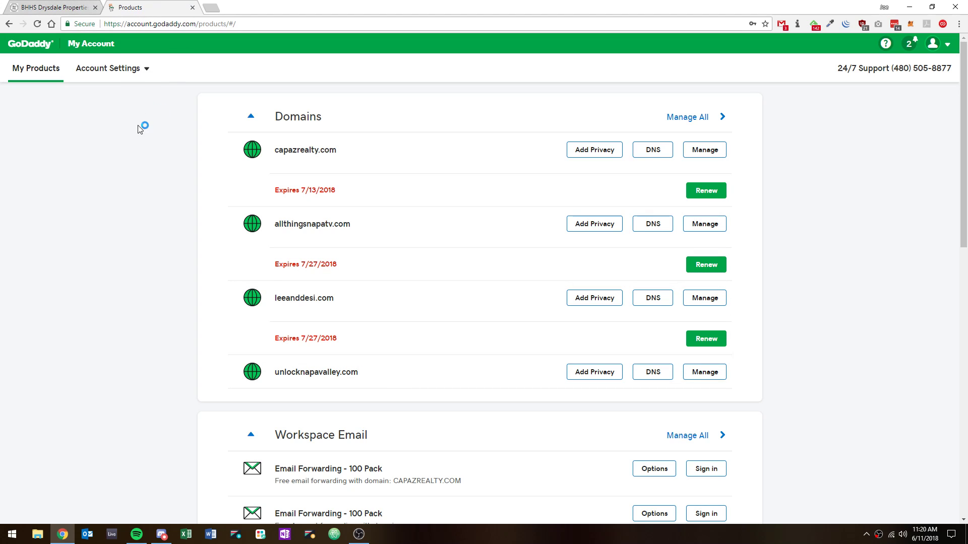
Open the first agent's detail from the MyConnect admin agent list and view its Website URL entries
{"action": "left_click", "coordinate": [51, 4]}
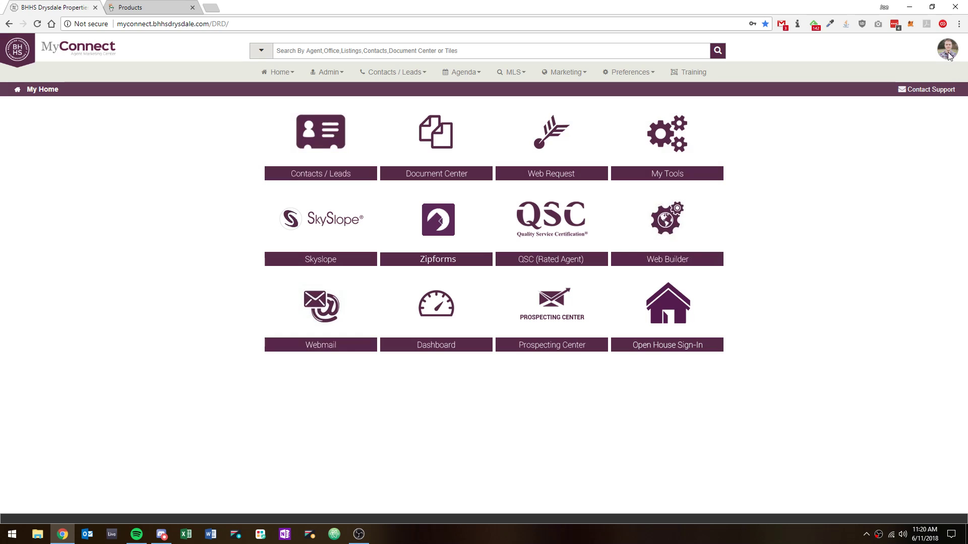
{"action": "left_click", "coordinate": [322, 73]}
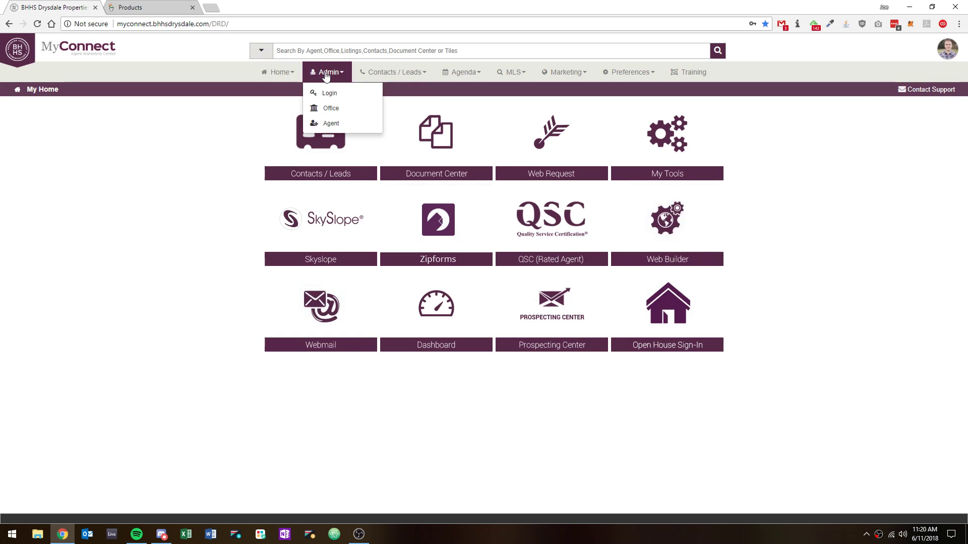
{"action": "left_click", "coordinate": [333, 123]}
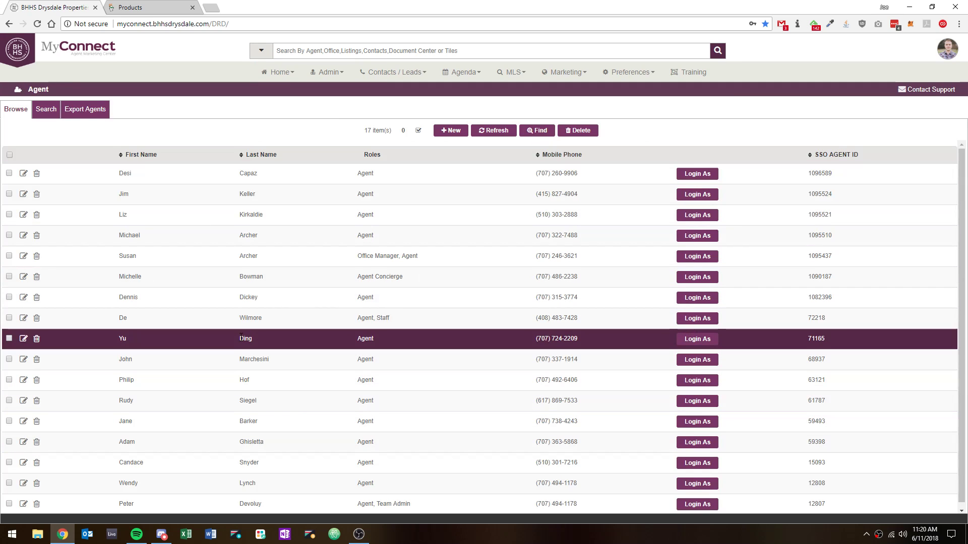
{"action": "scroll", "coordinate": [242, 343], "scroll_direction": "down", "scroll_amount": 1}
{"action": "scroll", "coordinate": [302, 307], "scroll_direction": "up", "scroll_amount": 1}
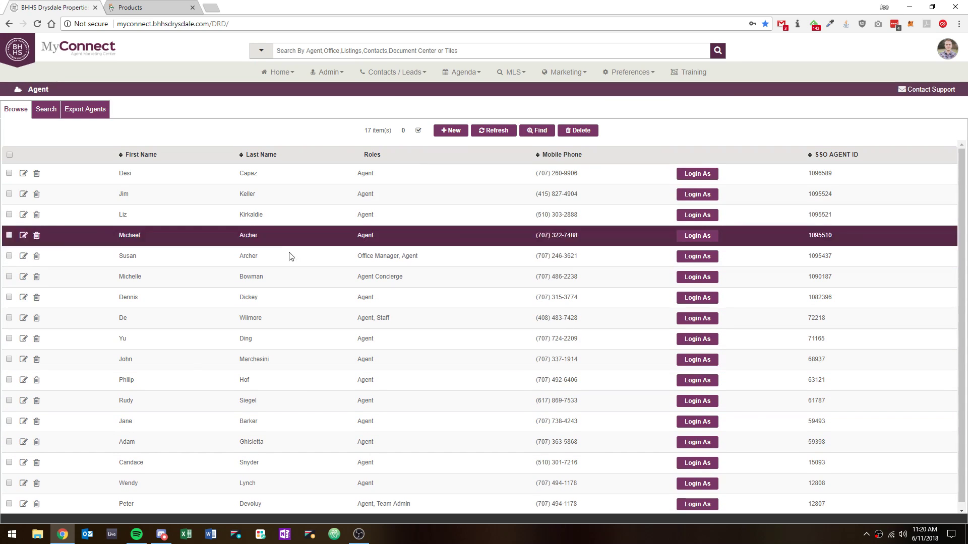
{"action": "left_click", "coordinate": [126, 176]}
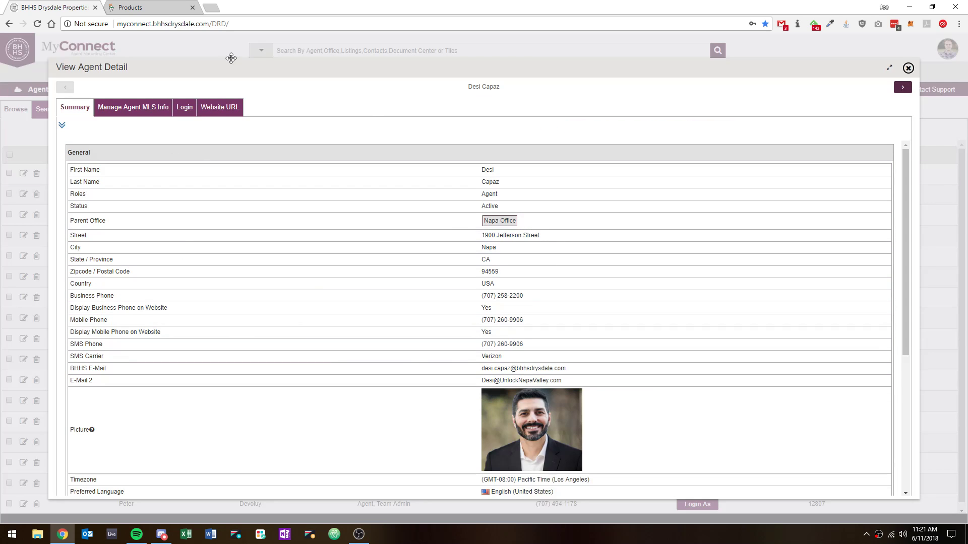
{"action": "left_click", "coordinate": [220, 109]}
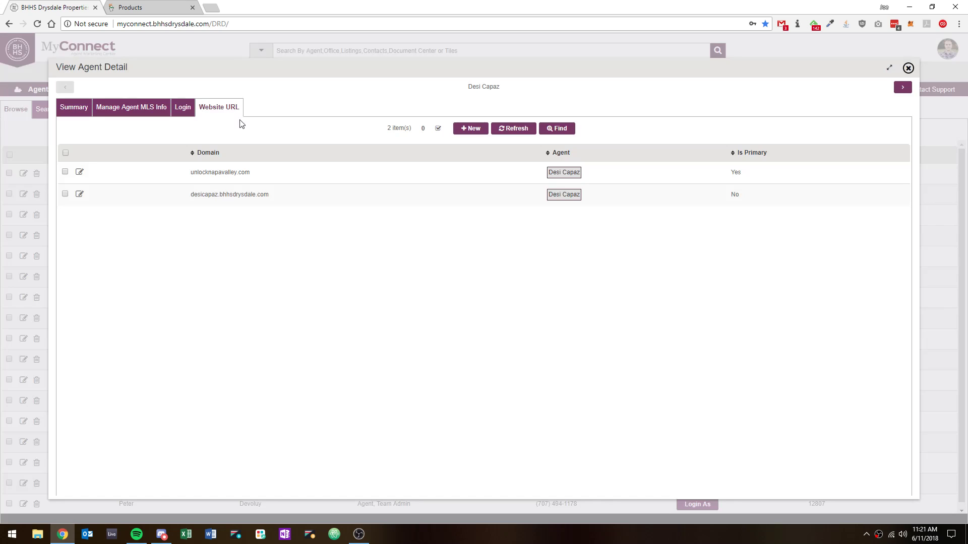
Try to add a new website URL for the agent with the domain unlocknapavalley.com
{"action": "left_click", "coordinate": [178, 168]}
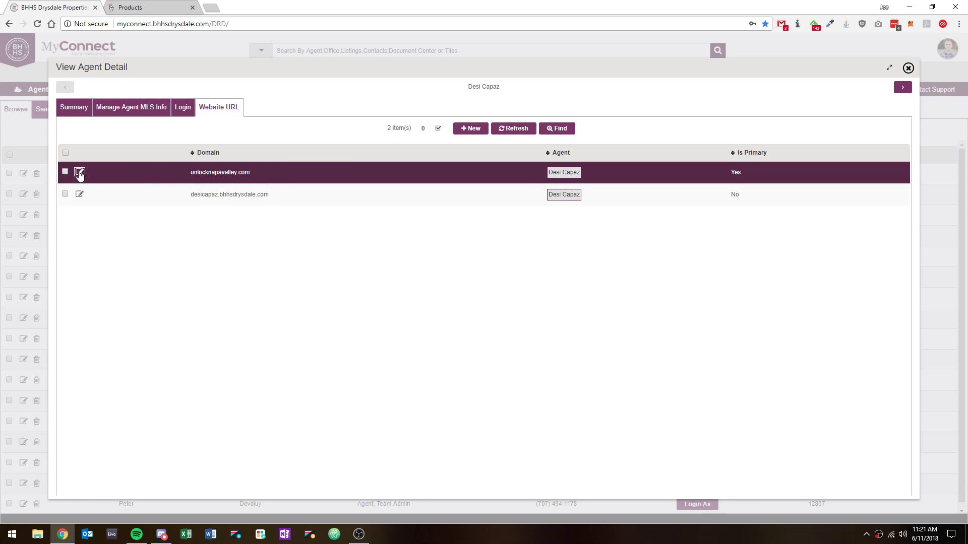
{"action": "left_click", "coordinate": [470, 129]}
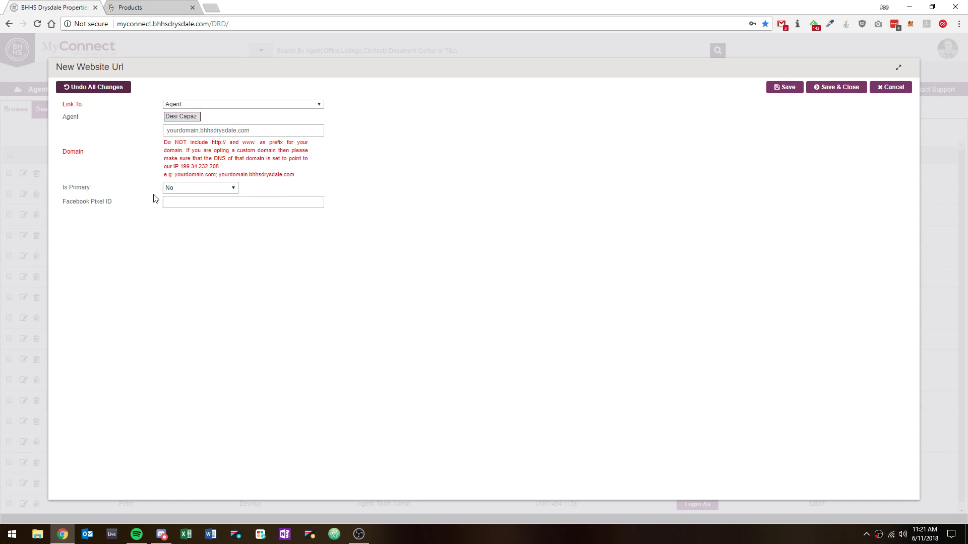
{"action": "left_click", "coordinate": [207, 130]}
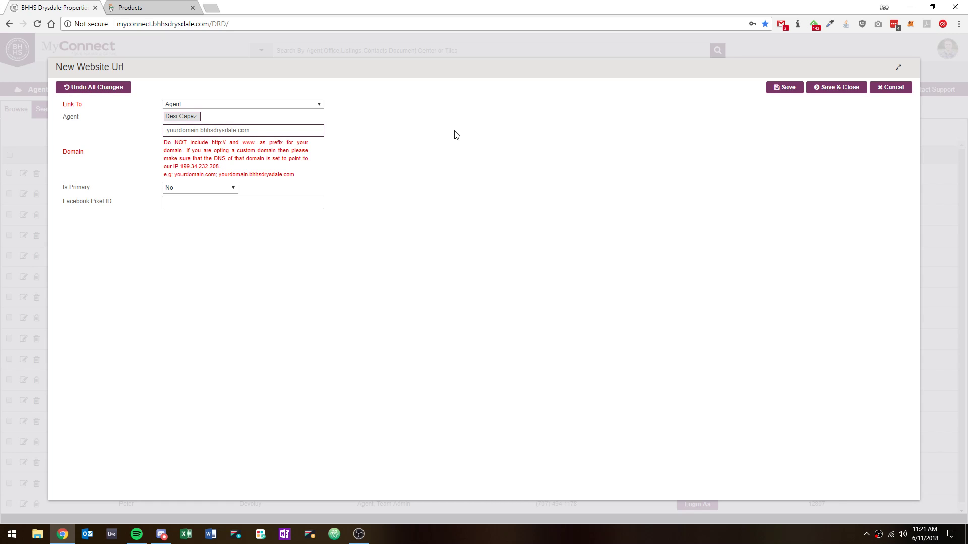
{"action": "type", "text": "unlocknapavalley.com"}
{"action": "left_click", "coordinate": [215, 140]}
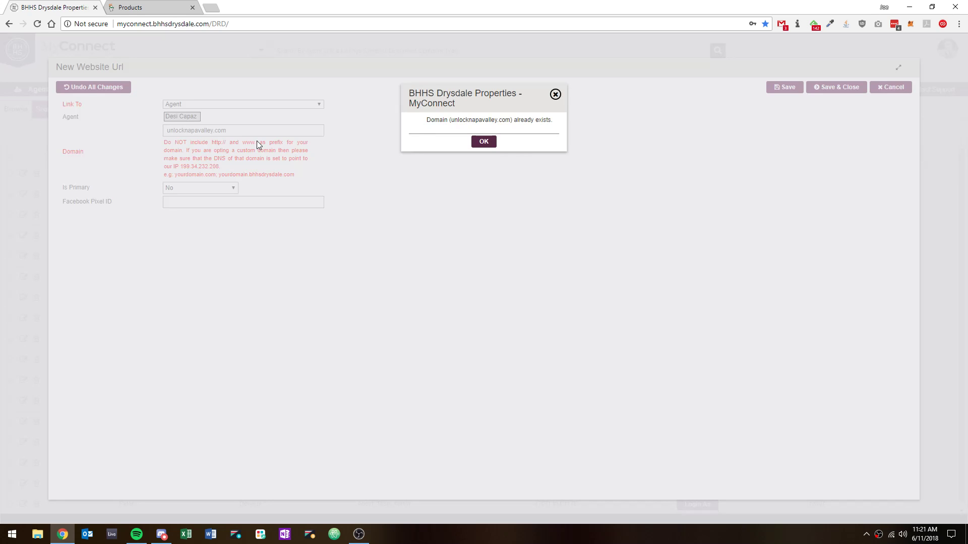
{"action": "left_click", "coordinate": [484, 142]}
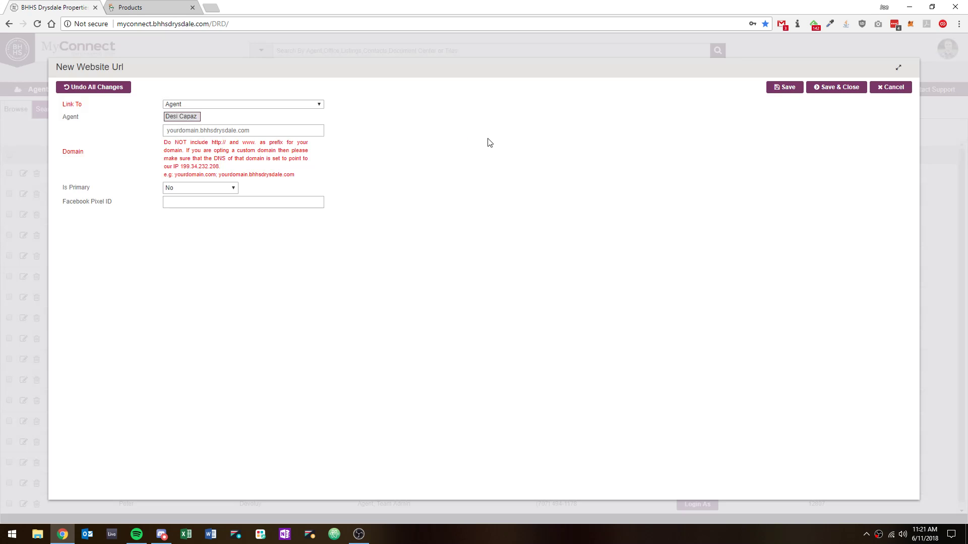
Cancel the new website URL form and discard its changes
{"action": "left_click_drag", "start_coordinate": [191, 143], "coordinate": [184, 164]}
{"action": "left_click", "coordinate": [182, 166]}
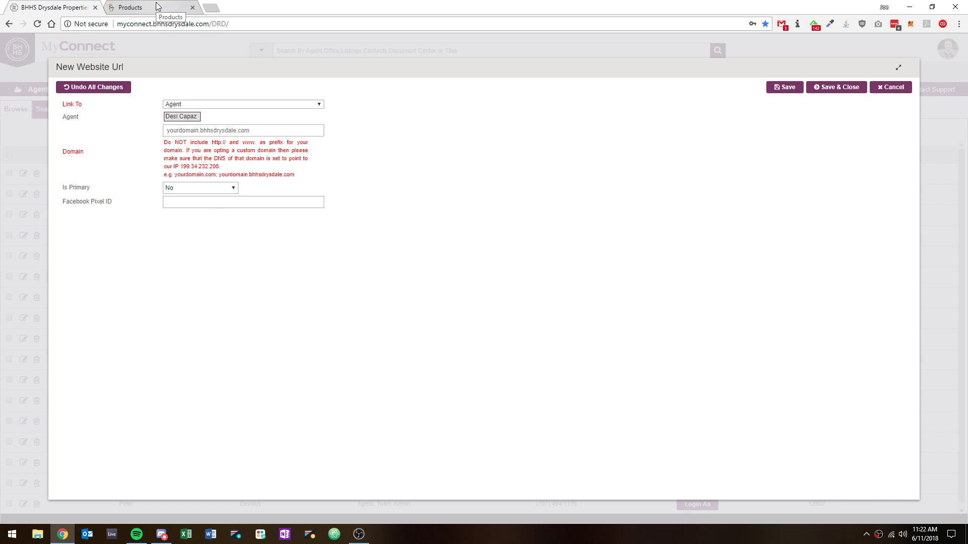
{"action": "left_click", "coordinate": [200, 189]}
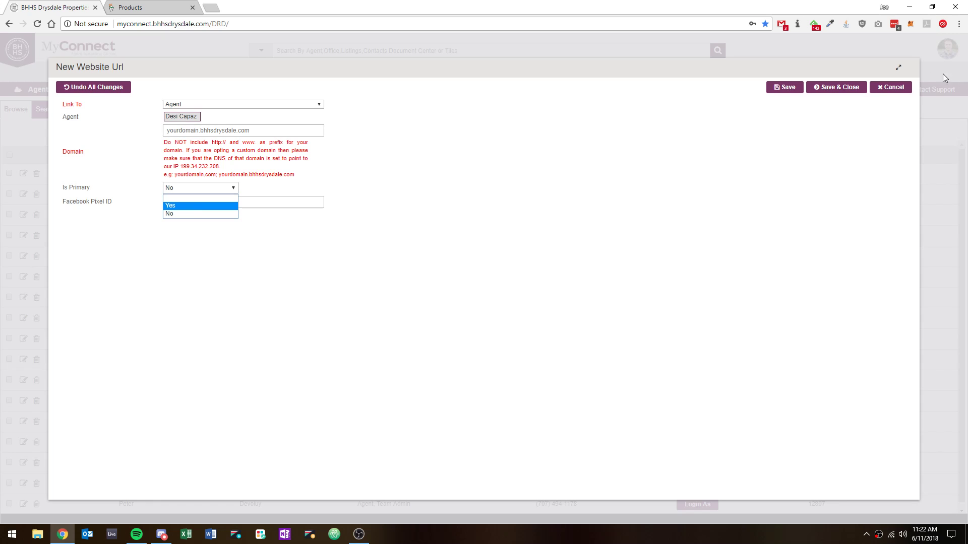
{"action": "left_click", "coordinate": [892, 88]}
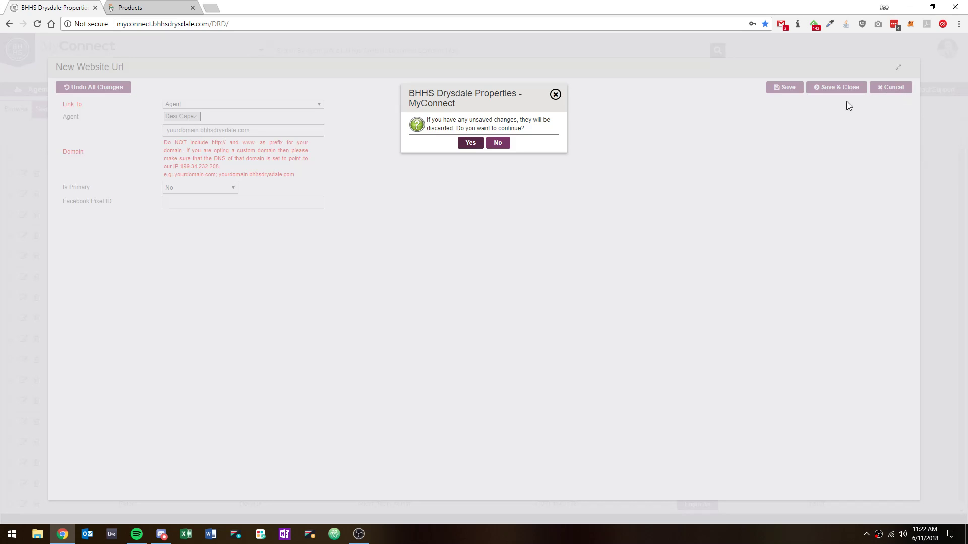
{"action": "left_click", "coordinate": [470, 143]}
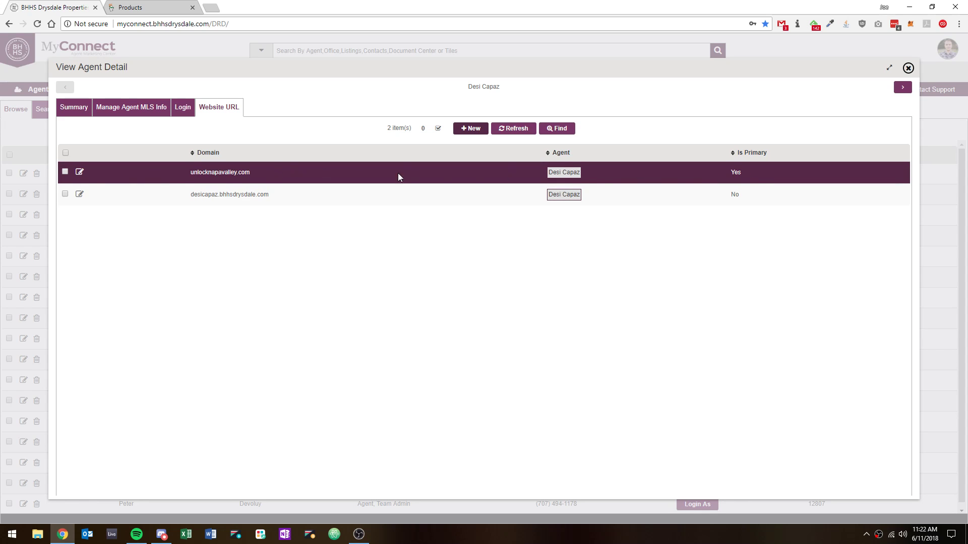
Open the unlocknapavalley.com website URL entry for editing, then cancel without changes
{"action": "left_click", "coordinate": [79, 172]}
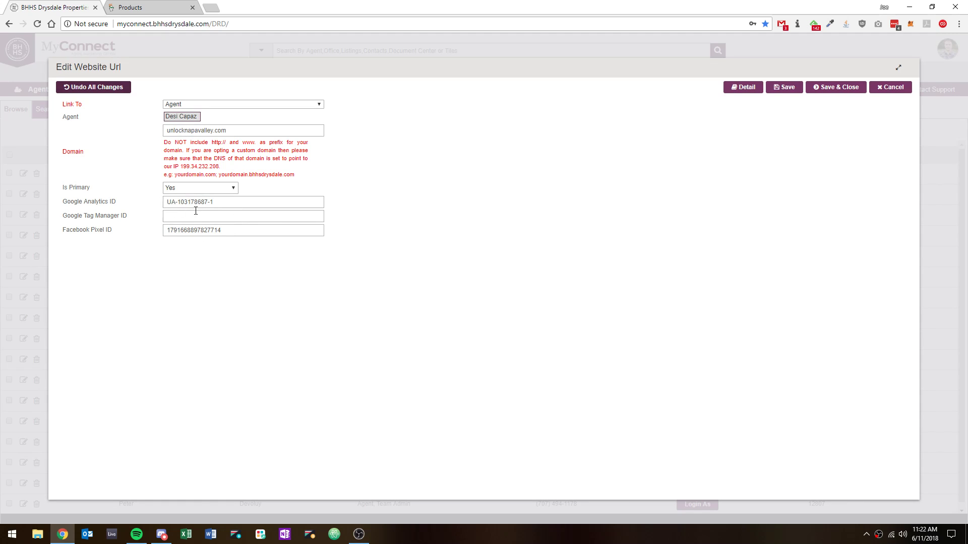
{"action": "left_click", "coordinate": [892, 87]}
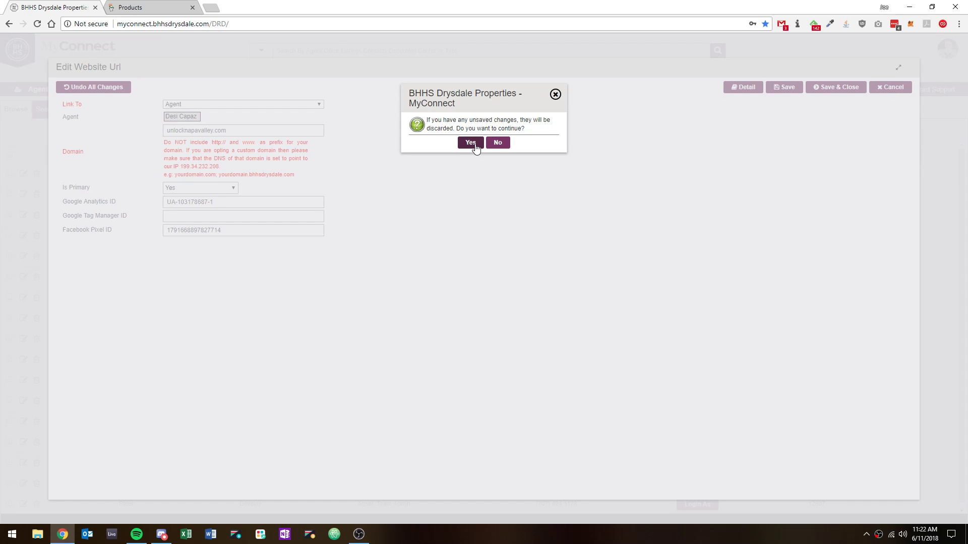
{"action": "left_click", "coordinate": [471, 143]}
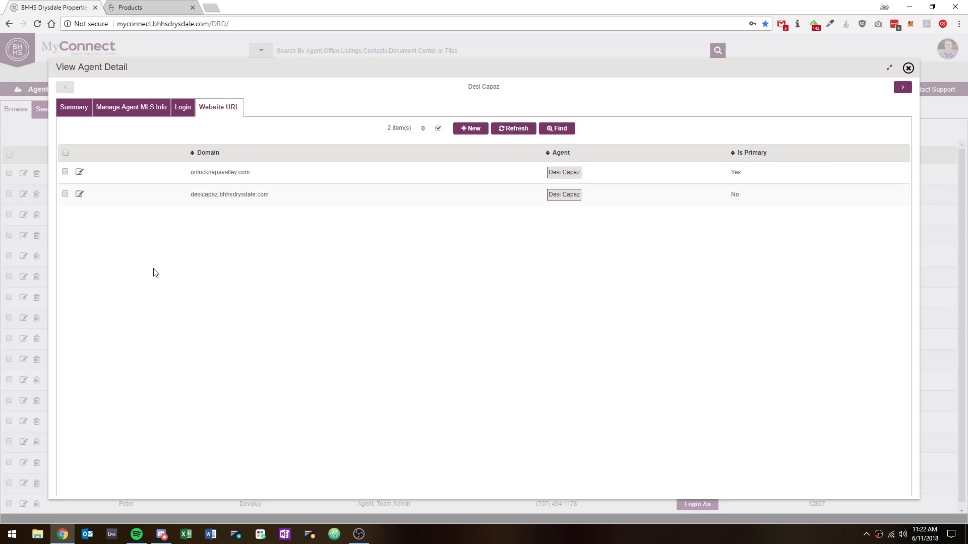
Open DNS management for unlocknapavalley.com in GoDaddy and examine the A record's type, name and value
{"action": "left_click", "coordinate": [146, 8]}
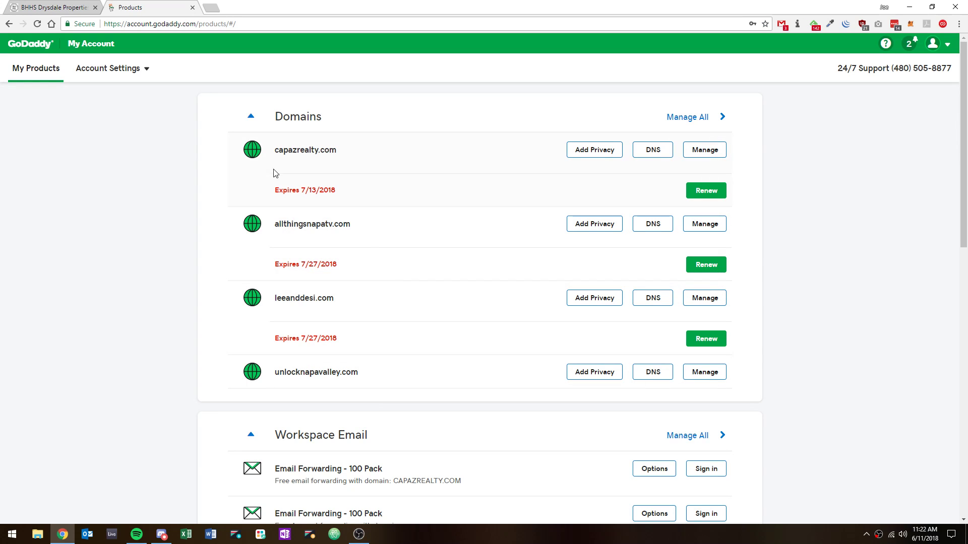
{"action": "left_click_drag", "start_coordinate": [274, 377], "coordinate": [365, 378]}
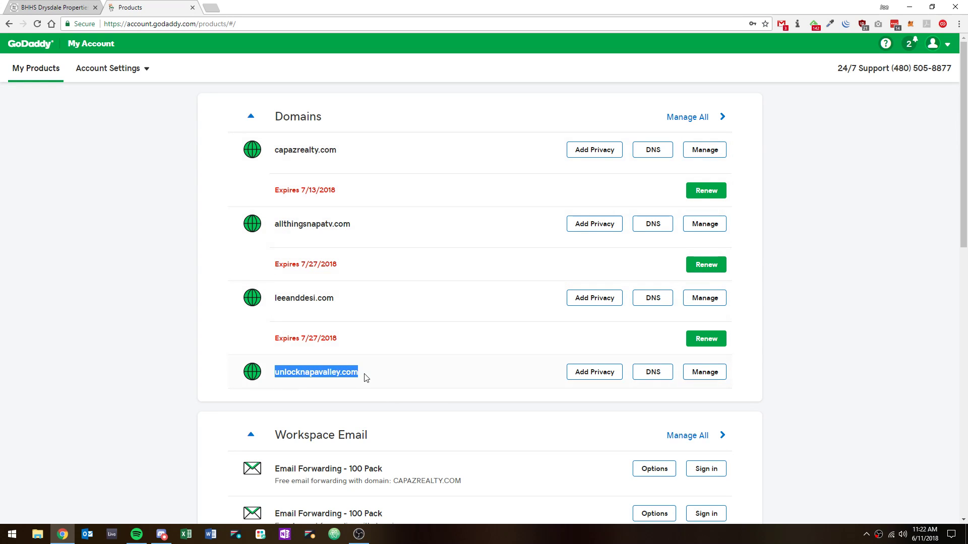
{"action": "left_click", "coordinate": [657, 374]}
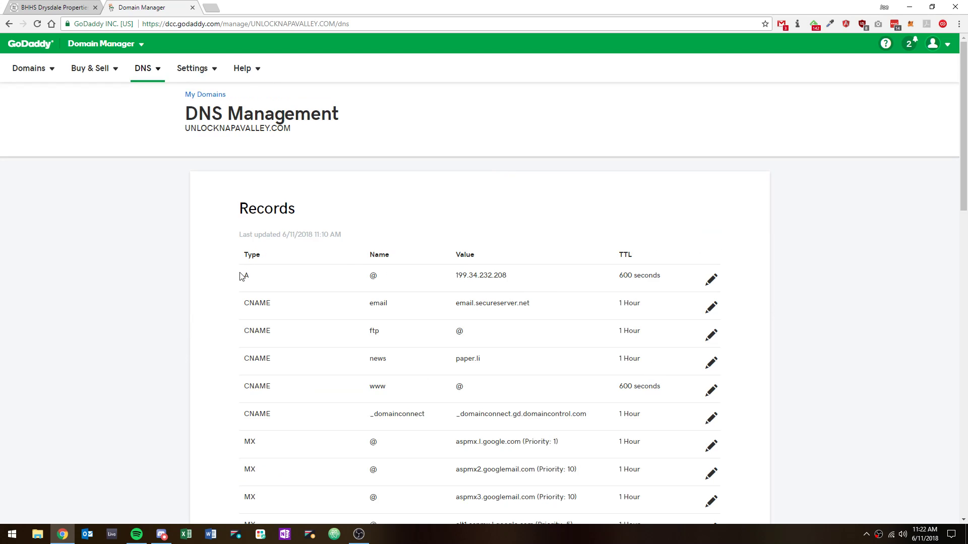
{"action": "left_click_drag", "start_coordinate": [240, 276], "coordinate": [657, 277]}
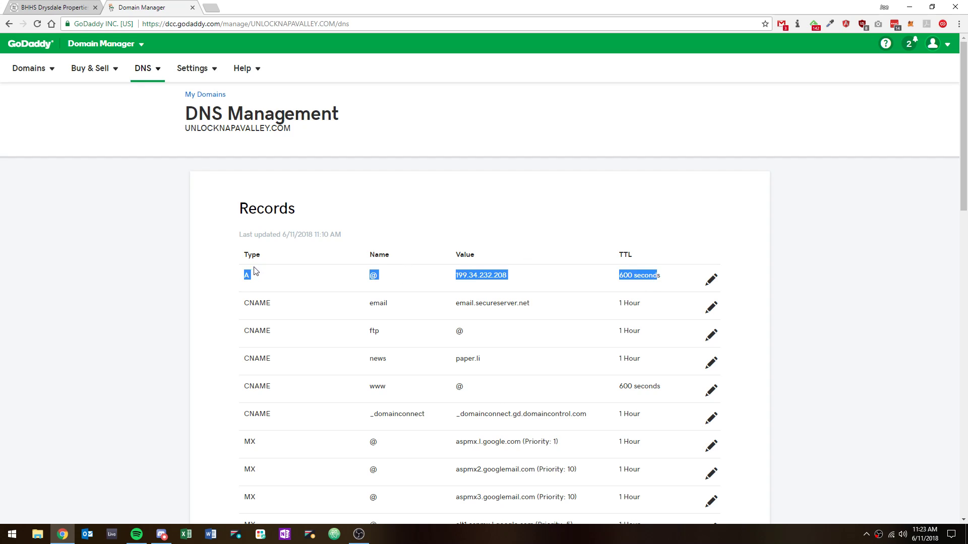
{"action": "left_click", "coordinate": [255, 280]}
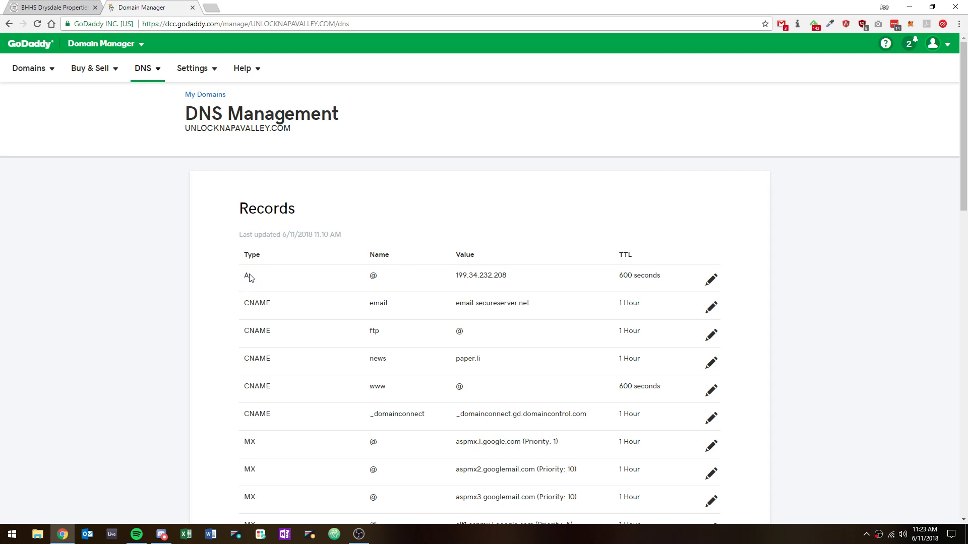
{"action": "left_click_drag", "start_coordinate": [372, 275], "coordinate": [386, 281]}
{"action": "scroll", "coordinate": [392, 388], "scroll_direction": "down", "scroll_amount": 6}
{"action": "scroll", "coordinate": [260, 383], "scroll_direction": "up", "scroll_amount": 6}
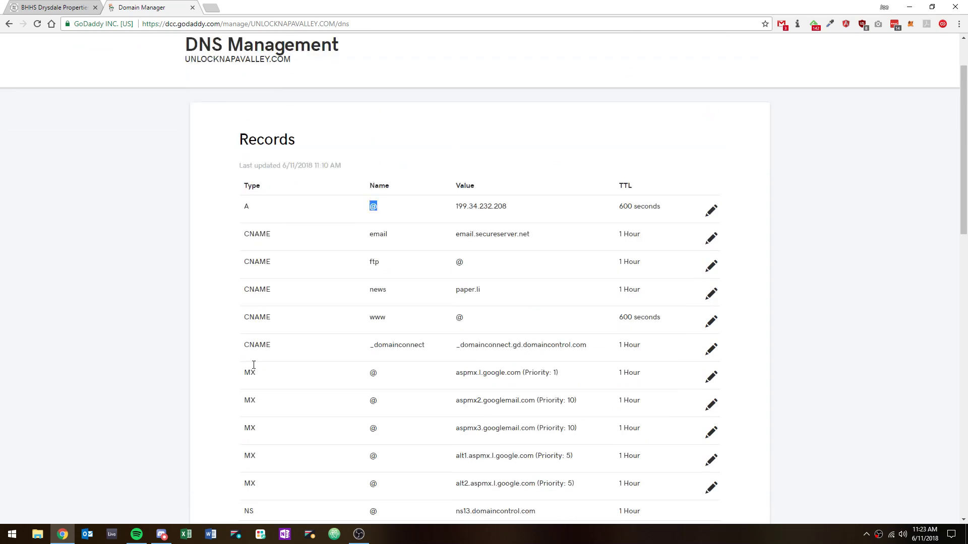
{"action": "double_click", "coordinate": [251, 276]}
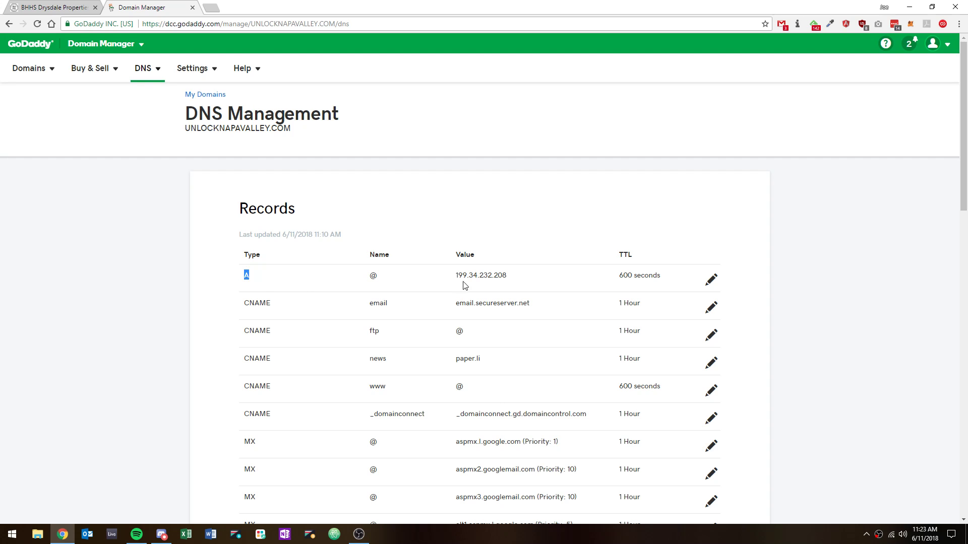
{"action": "left_click_drag", "start_coordinate": [508, 276], "coordinate": [439, 267]}
Switch to the agent's website URL list and back to compare it with the DNS records
{"action": "left_click", "coordinate": [58, 6]}
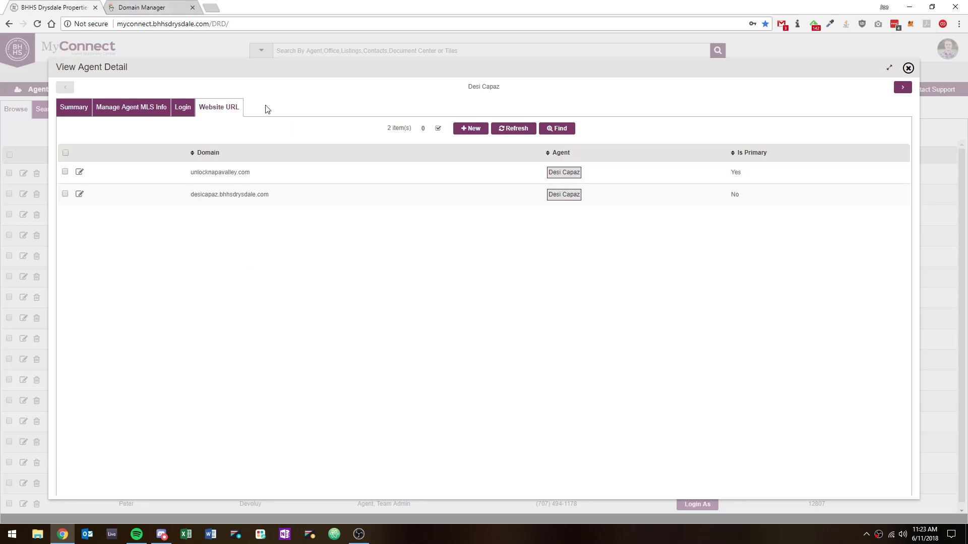
{"action": "left_click", "coordinate": [163, 8]}
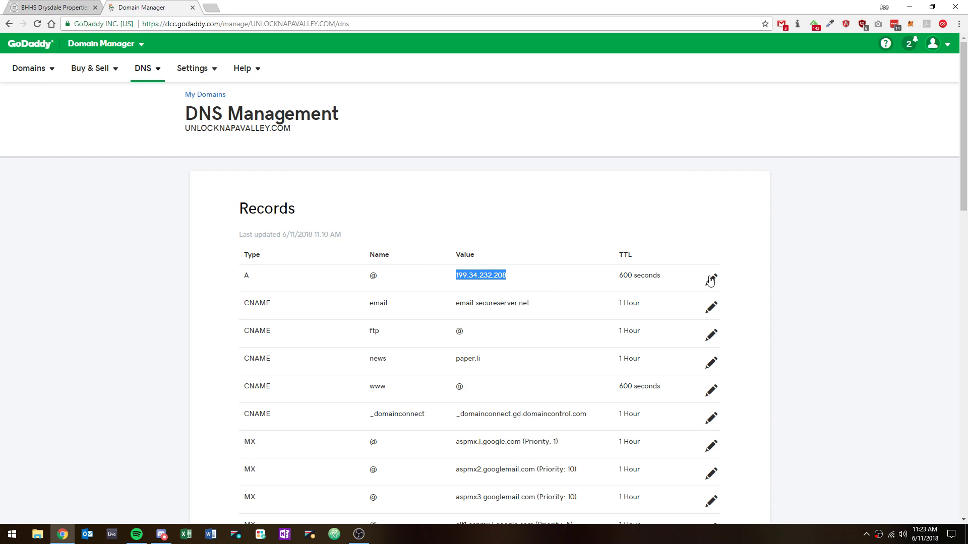
{"action": "scroll", "coordinate": [699, 312], "scroll_direction": "down", "scroll_amount": 8}
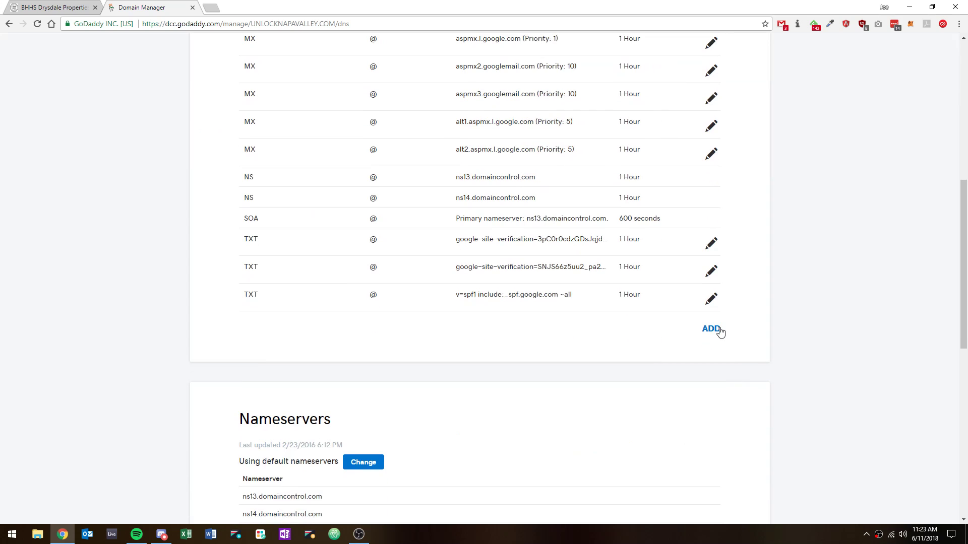
{"action": "scroll", "coordinate": [704, 333], "scroll_direction": "up", "scroll_amount": 10}
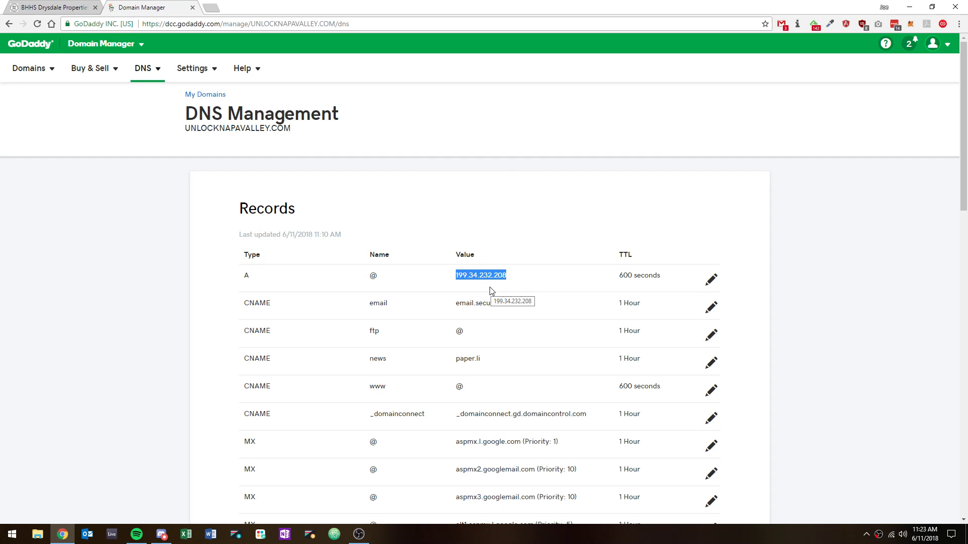
Re-save the A record pointing @ to 199.34.232.208 with a Custom TTL of 600 seconds
{"action": "left_click", "coordinate": [711, 279]}
{"action": "triple_click", "coordinate": [491, 330]}
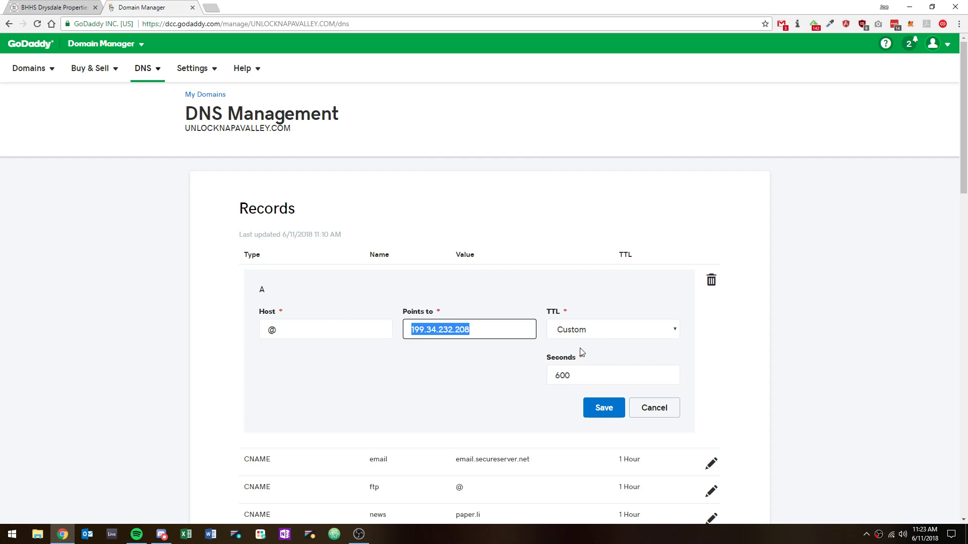
{"action": "double_click", "coordinate": [582, 382]}
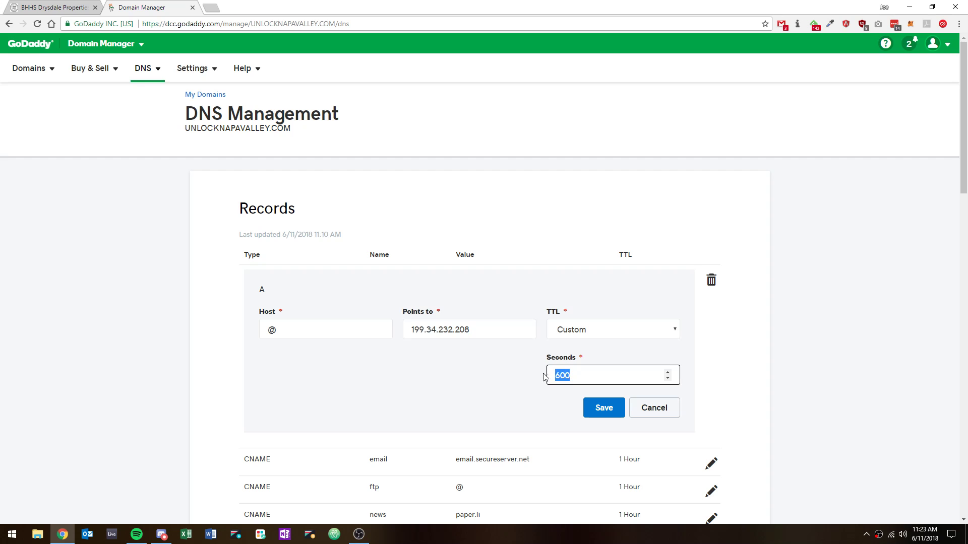
{"action": "left_click", "coordinate": [588, 335]}
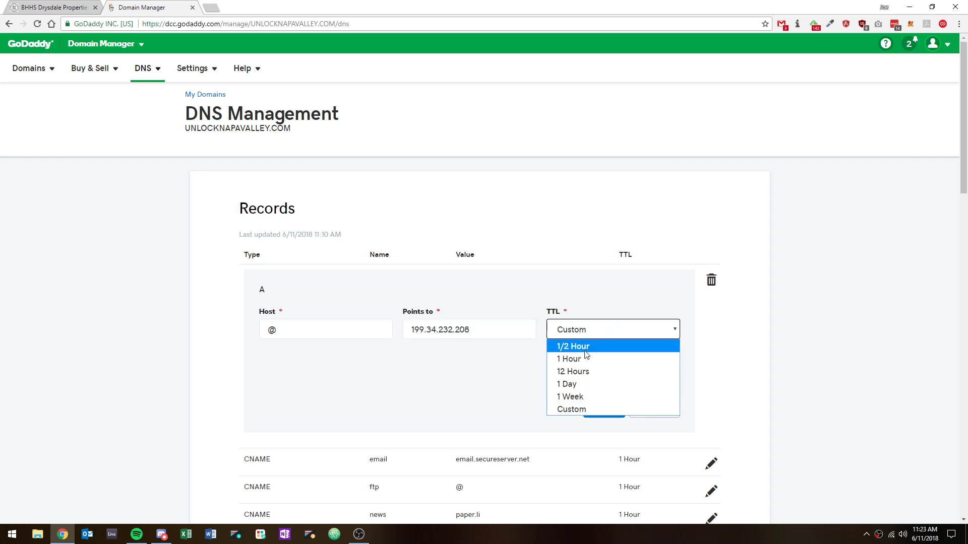
{"action": "left_click", "coordinate": [573, 409]}
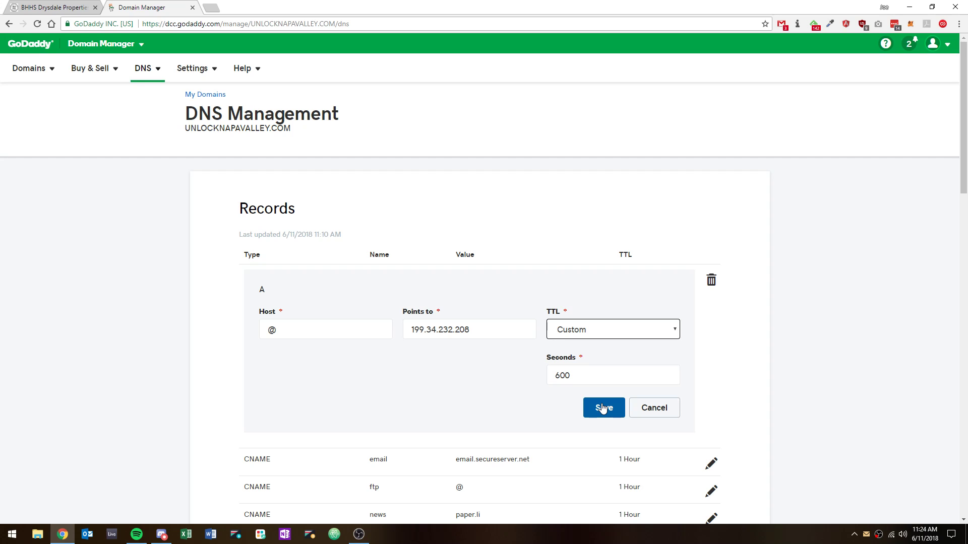
{"action": "left_click", "coordinate": [606, 406]}
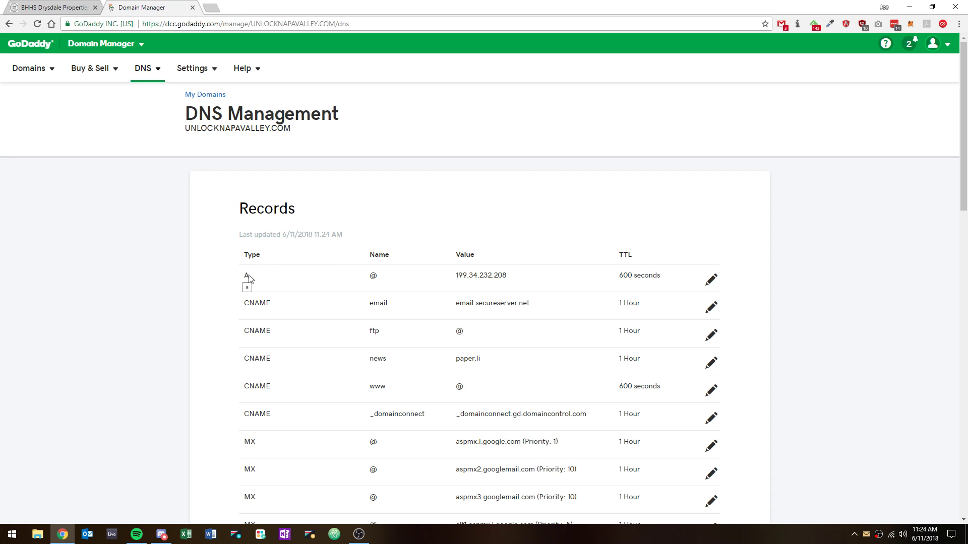
Open a new browser tab
{"action": "scroll", "coordinate": [287, 376], "scroll_direction": "down", "scroll_amount": 12}
{"action": "scroll", "coordinate": [276, 370], "scroll_direction": "up", "scroll_amount": 12}
{"action": "left_click", "coordinate": [214, 9]}
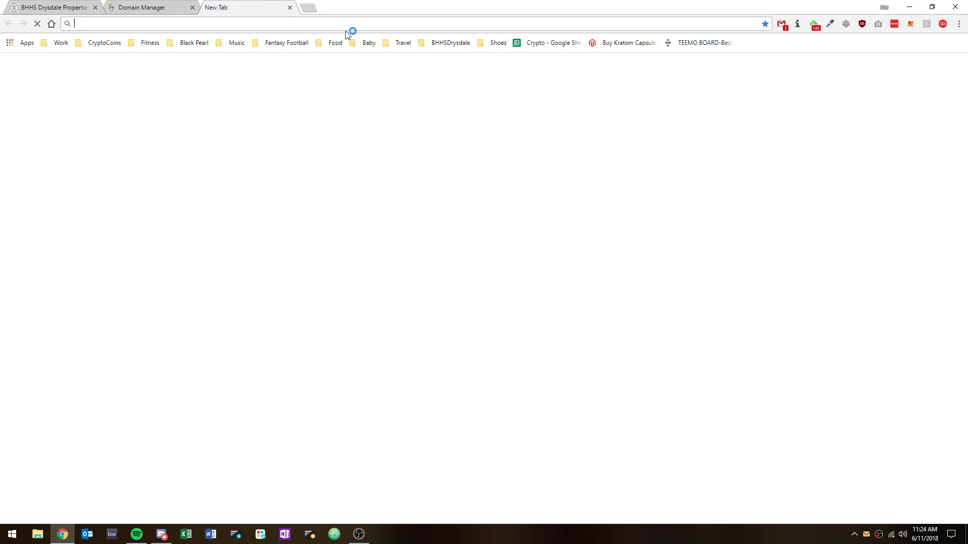
Load unlocknapavalley.com in the new tab to check which website it opens
{"action": "type", "text": "unlocknapavalley.com"}
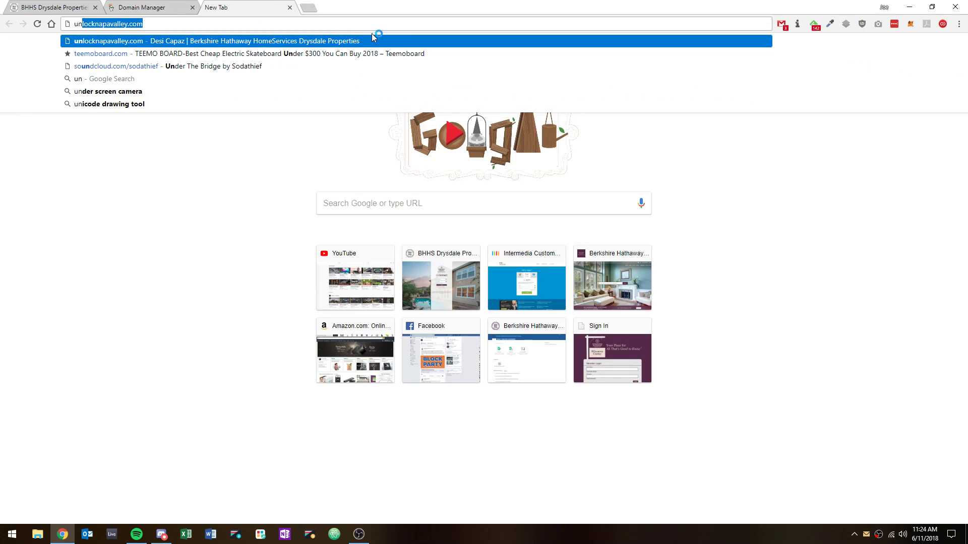
{"action": "key", "text": "Return"}
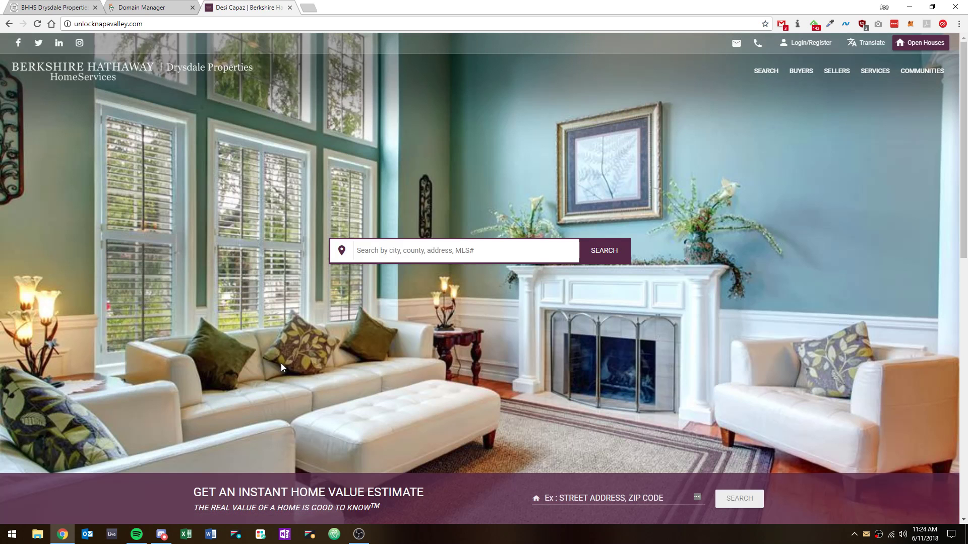
Open the unlocknapavalley.com website URL entry in MyConnect, examine its domain and DNS IP instructions, and cancel editing
{"action": "left_click", "coordinate": [137, 6]}
{"action": "left_click", "coordinate": [58, 5]}
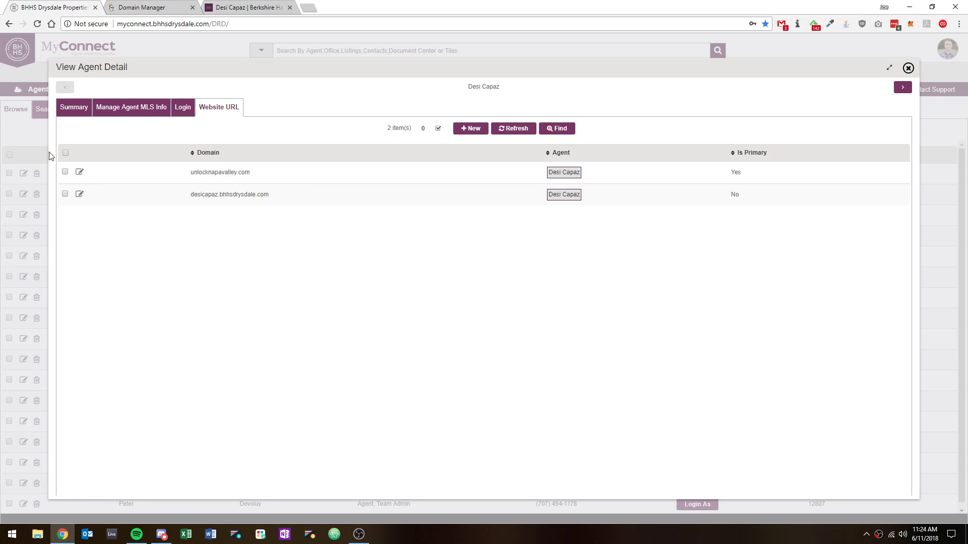
{"action": "left_click", "coordinate": [79, 172]}
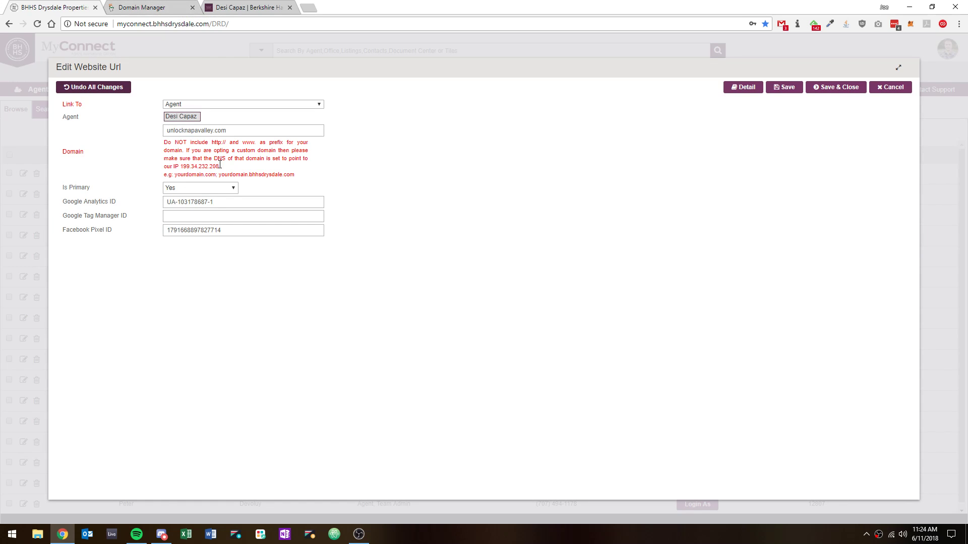
{"action": "left_click_drag", "start_coordinate": [220, 166], "coordinate": [181, 167]}
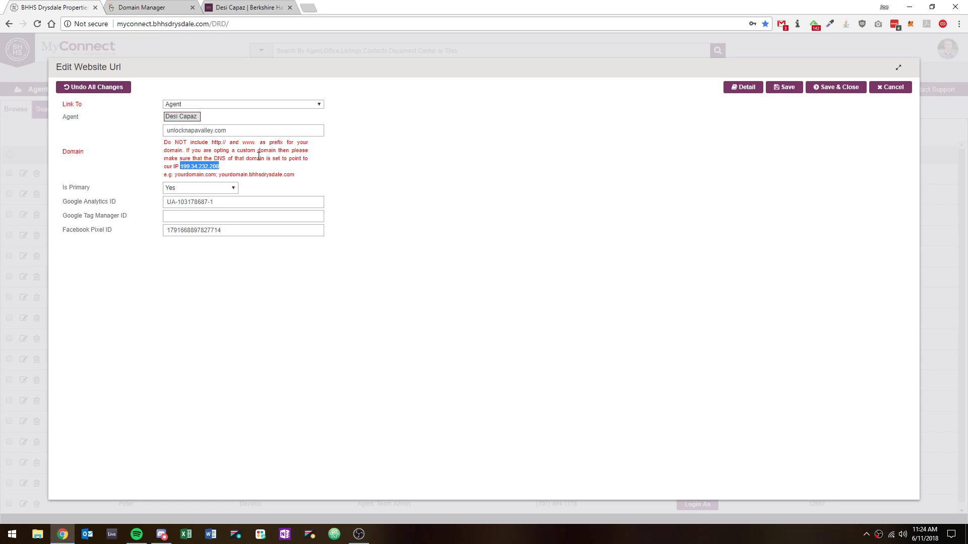
{"action": "triple_click", "coordinate": [241, 128]}
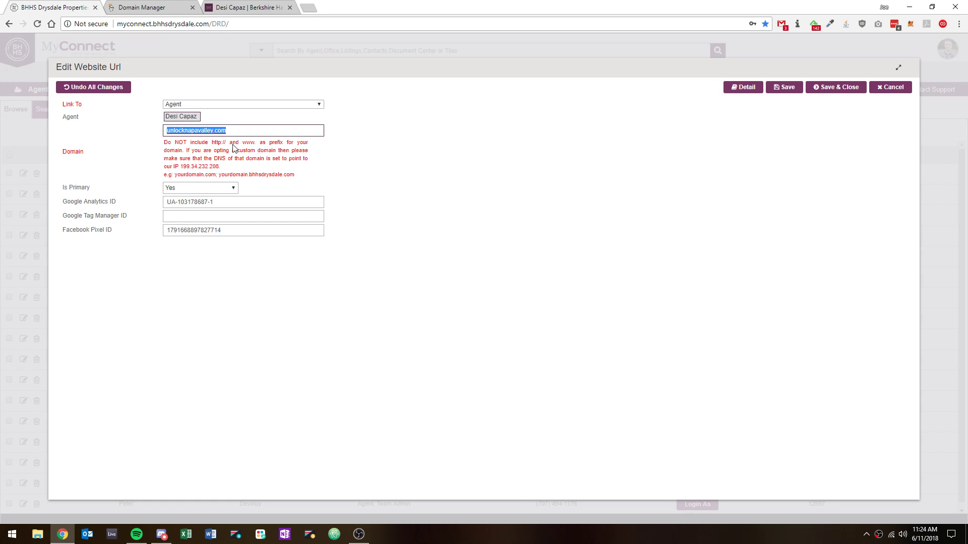
{"action": "left_click", "coordinate": [890, 86]}
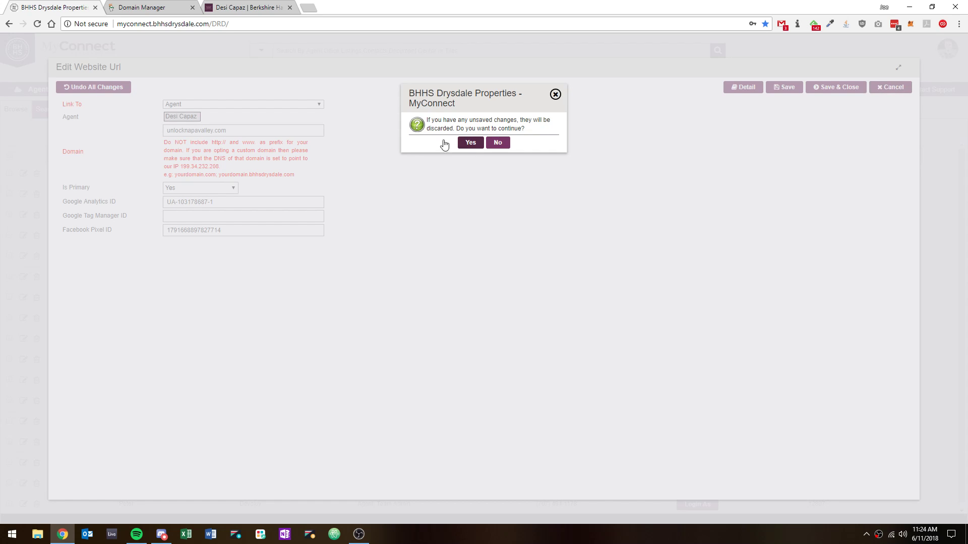
Return to the unlocknapavalley.com site tab and inspect its address
{"action": "left_click", "coordinate": [224, 7]}
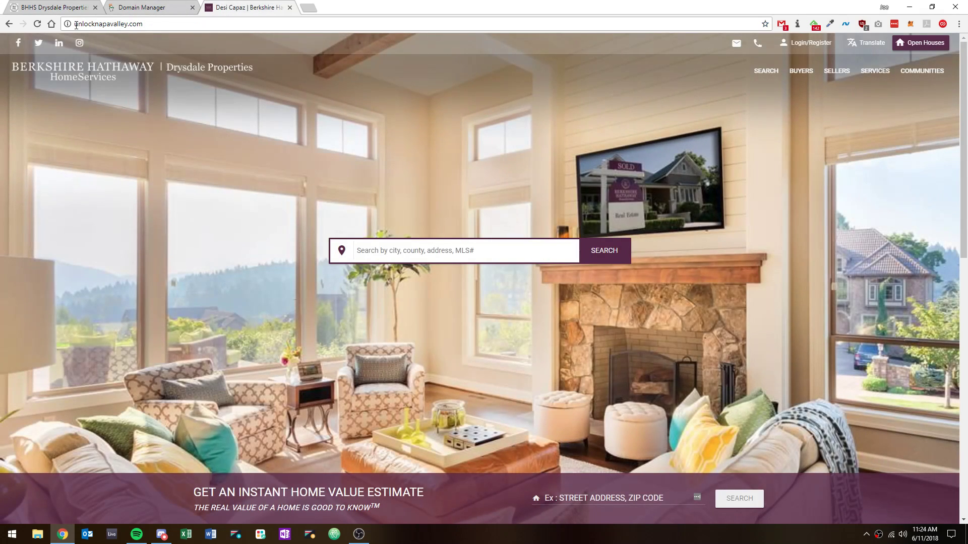
{"action": "left_click", "coordinate": [153, 23]}
{"action": "right_click", "coordinate": [879, 536]}
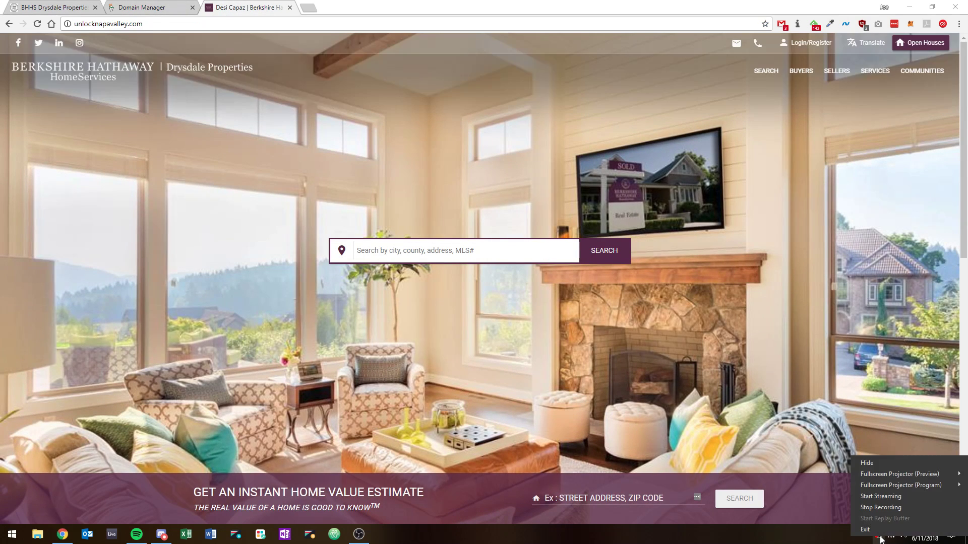